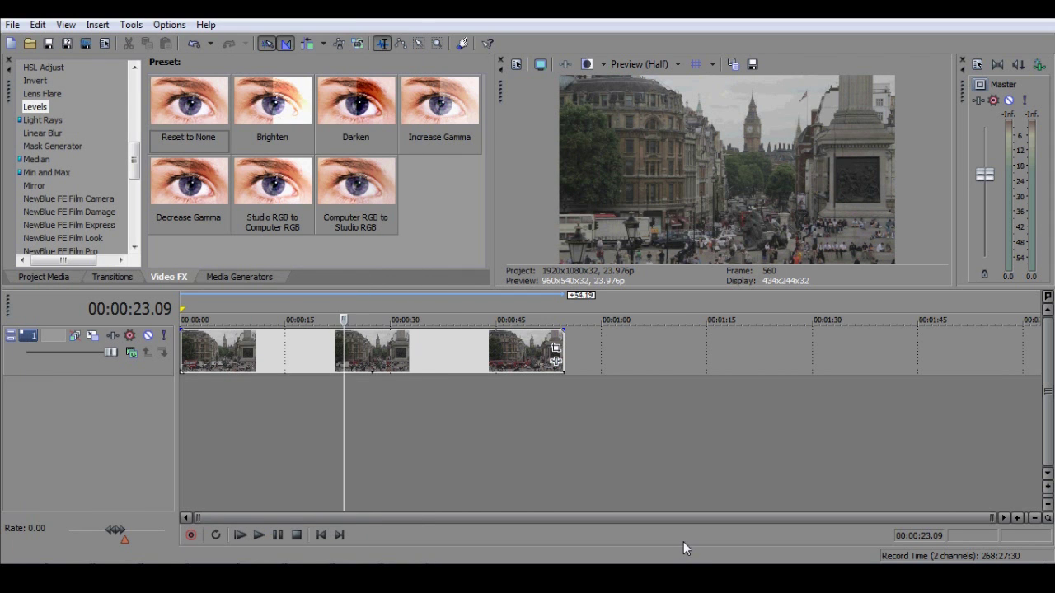
- Turn on the RGB Parade video scope and apply Color Curves to the Trafalgar Square clip
left_click(65, 24)
left_click(122, 262)
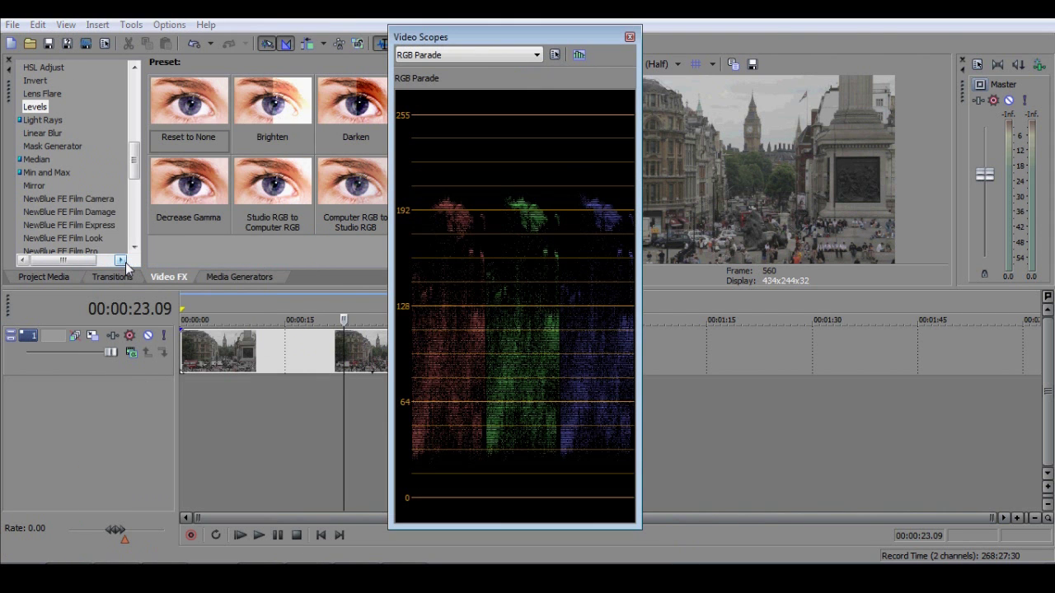
left_click_drag(136, 169, 140, 122)
left_click_drag(64, 152, 214, 359)
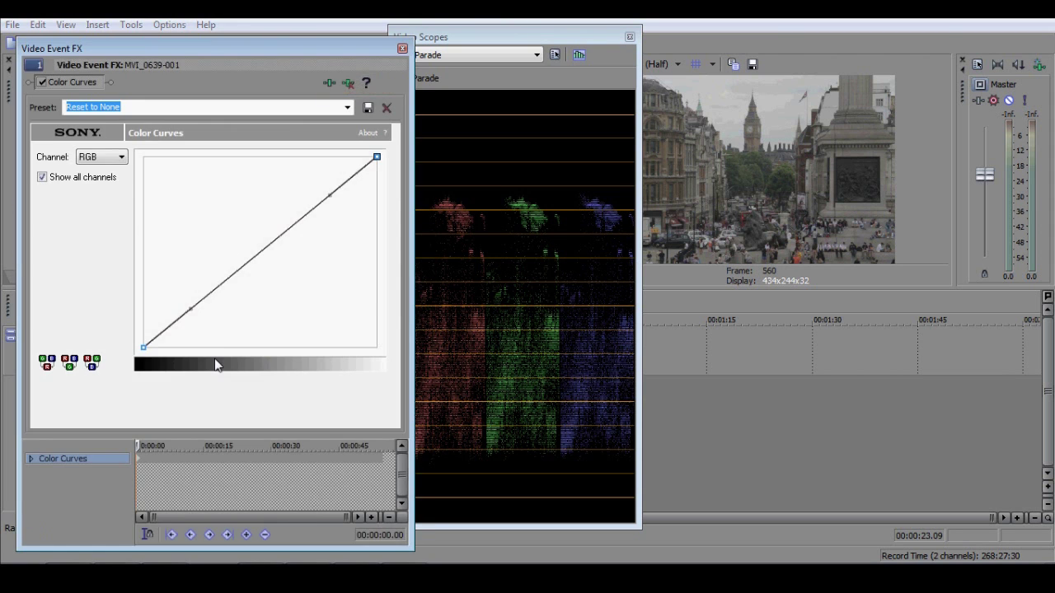
- Dock the scopes beside the curves window, pull the black point right, and create an extra curve point
left_click_drag(472, 39, 503, 47)
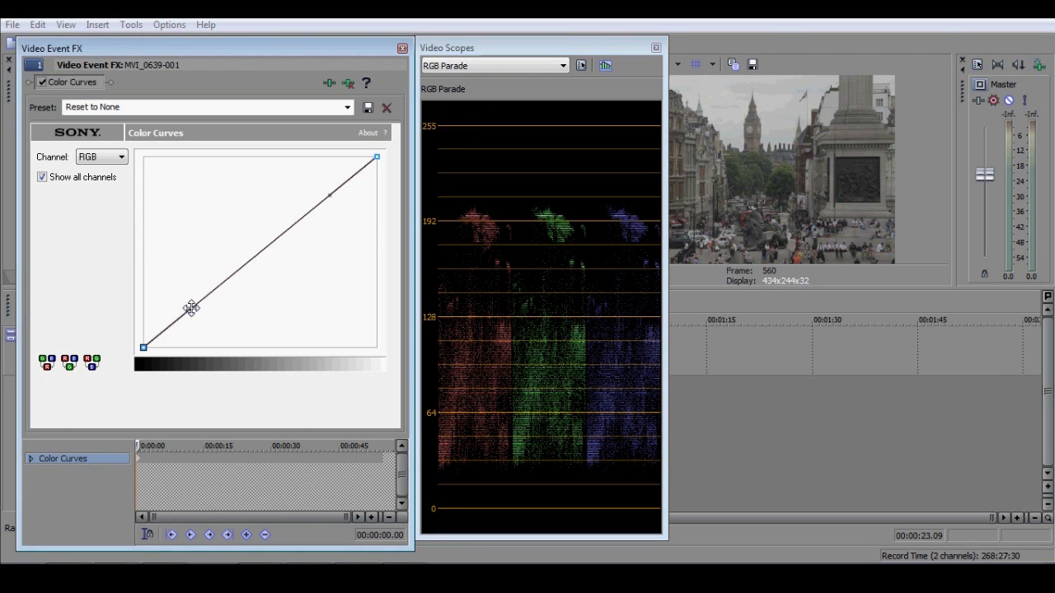
left_click_drag(191, 308, 162, 382)
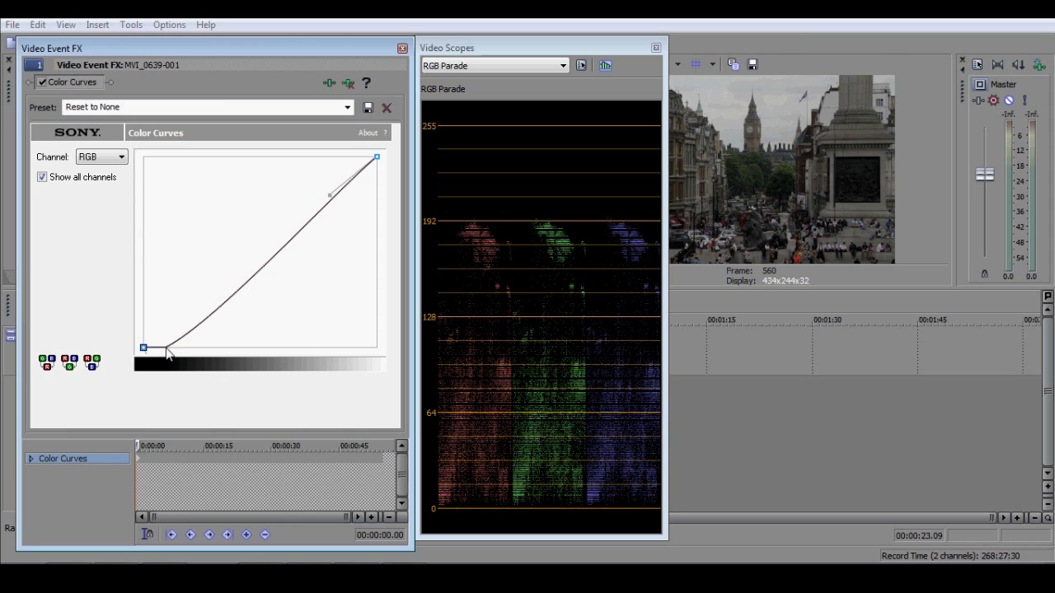
right_click(168, 352)
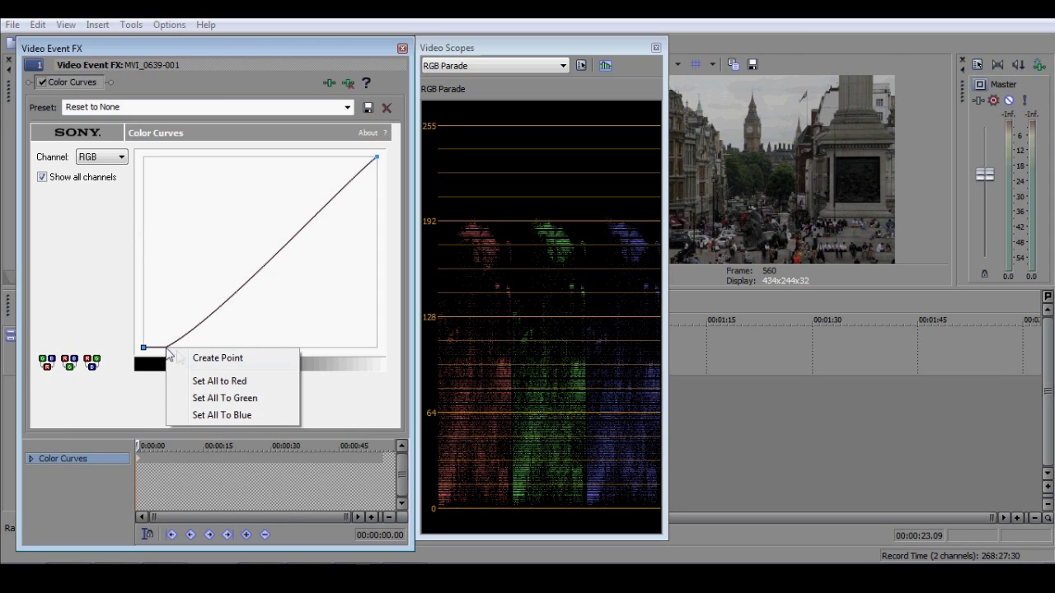
left_click(219, 359)
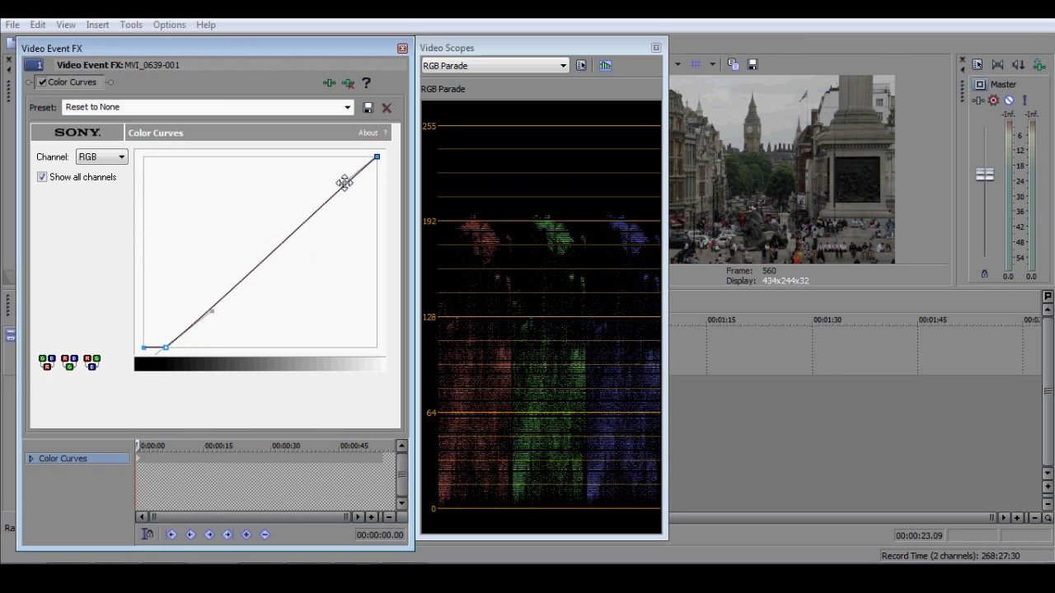
- Pull the white point in toward 255 and nudge the black point toward 0
left_click_drag(344, 182, 329, 157)
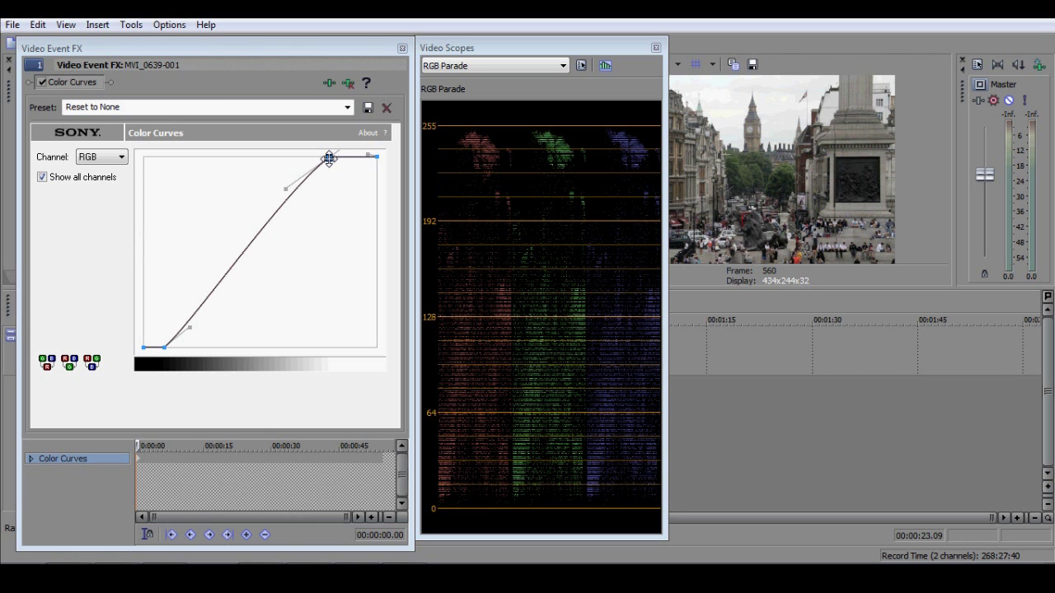
mouse_move(329, 158)
left_mouse_down()
mouse_move(310, 156)
mouse_move(329, 157)
left_mouse_up()
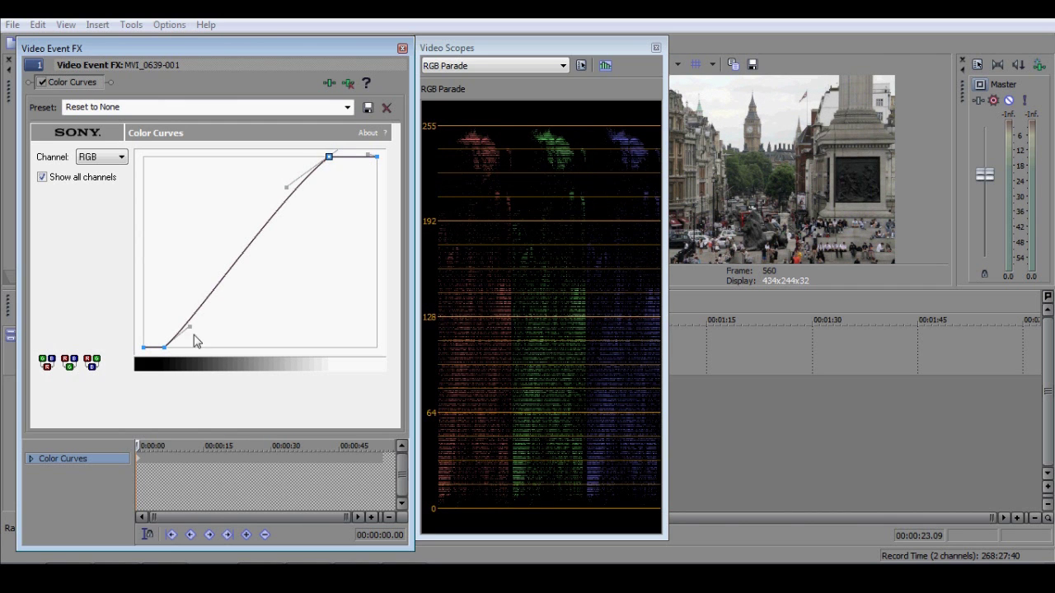
mouse_move(165, 347)
left_mouse_down()
mouse_move(178, 348)
mouse_move(163, 346)
left_mouse_up()
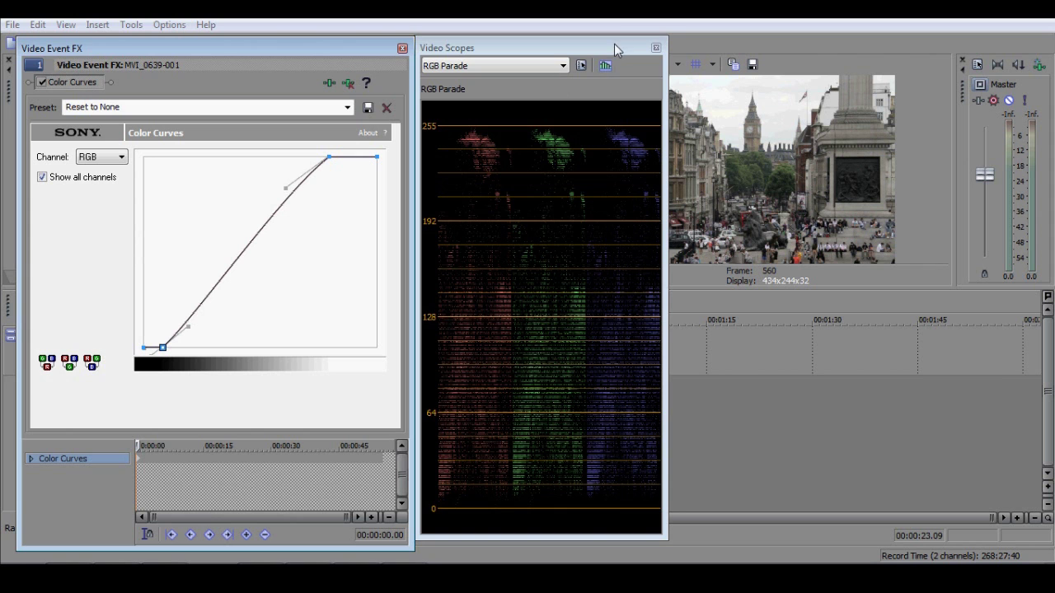
- Shift the Video Scopes window aside so the full curve graph and RGB Parade are visible
left_click_drag(617, 45, 461, 57)
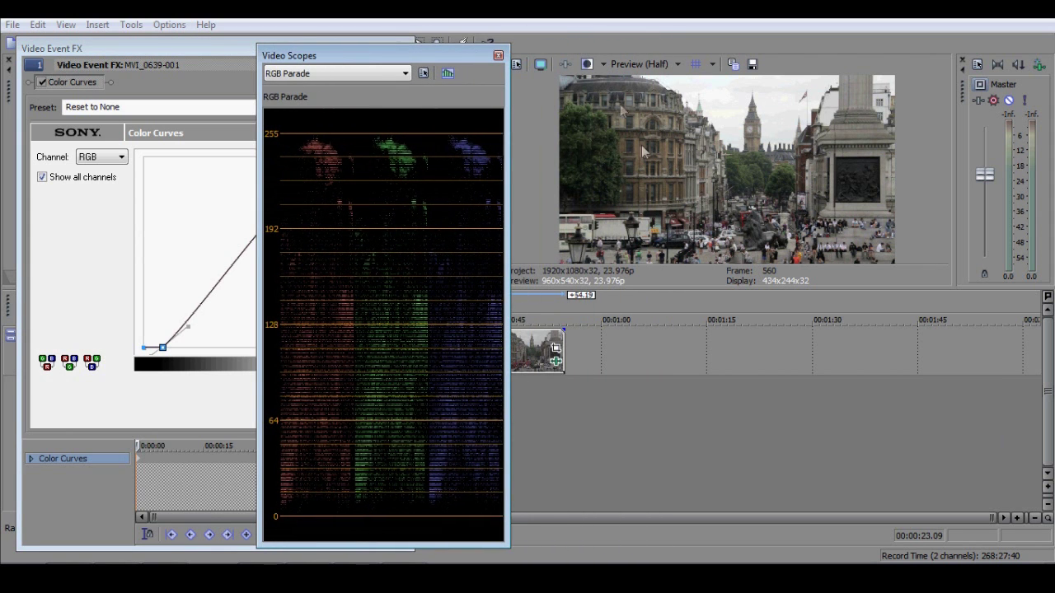
left_click(590, 65)
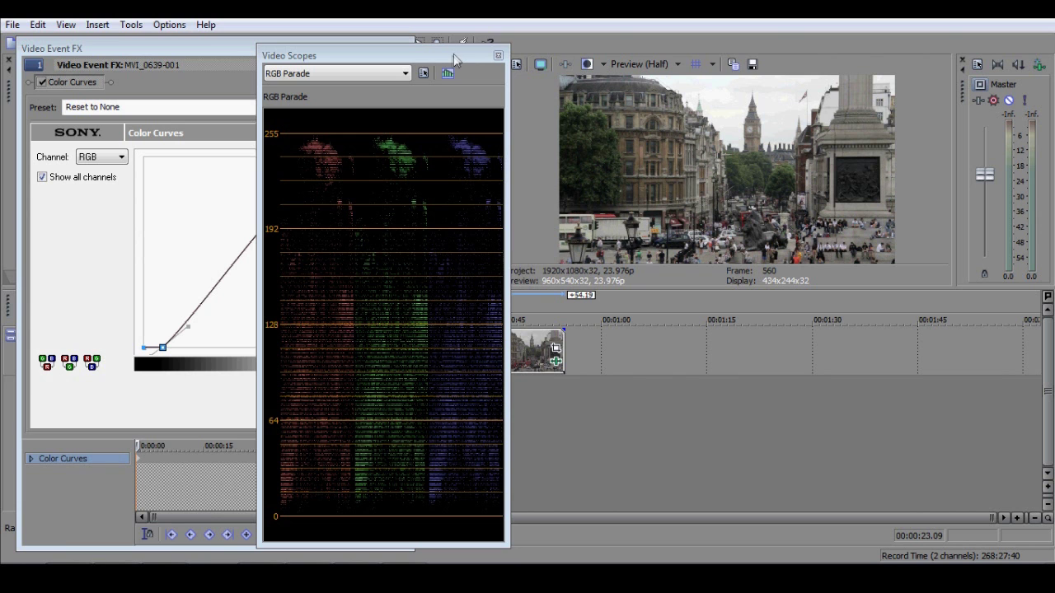
left_click_drag(451, 60, 612, 55)
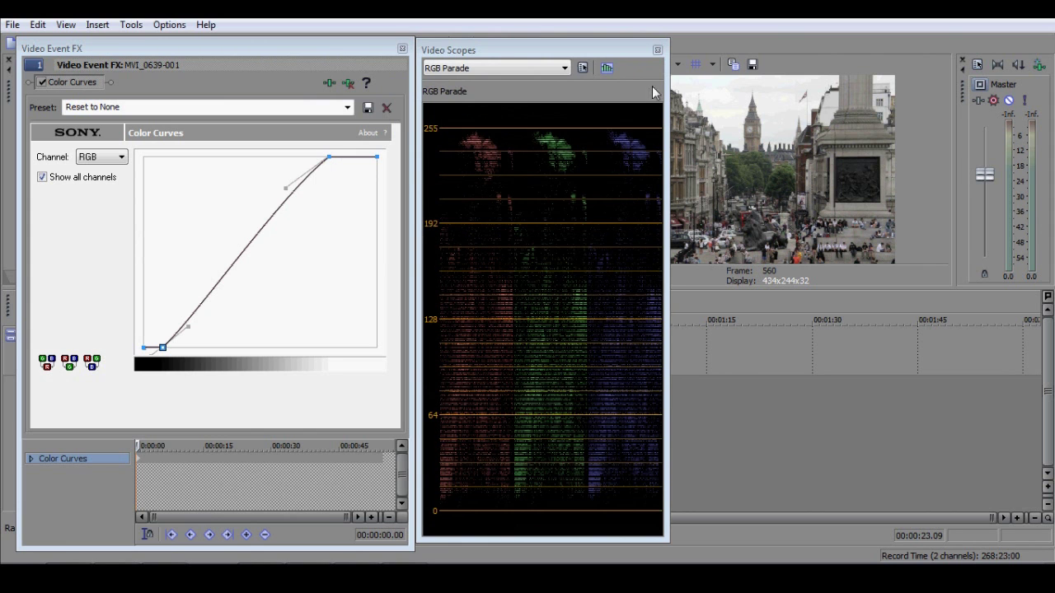
- Close the scopes and drag the lower and upper curve points into an S-shaped contrast curve
left_click(657, 51)
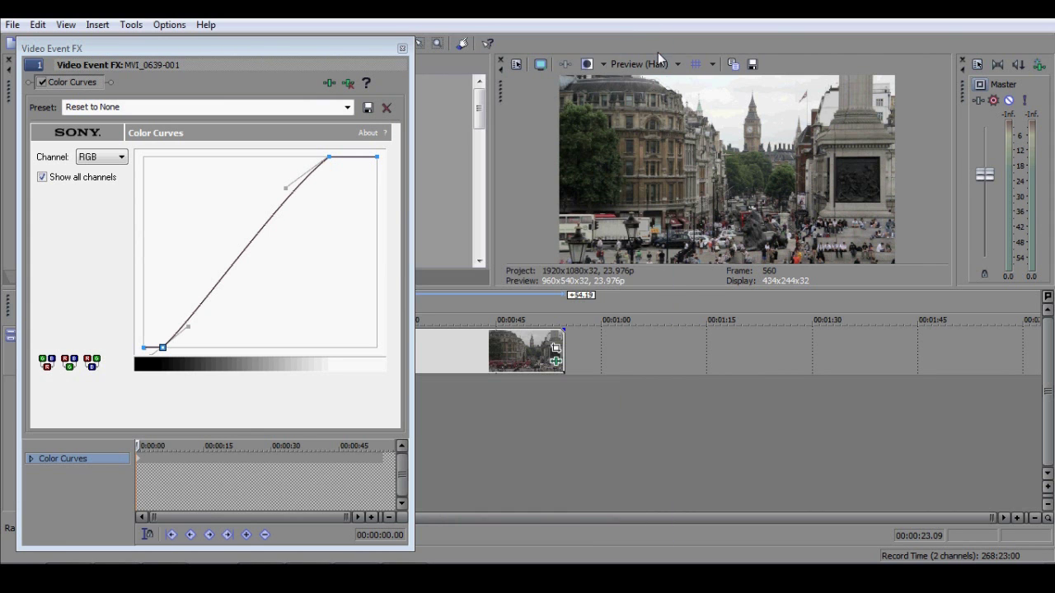
left_click_drag(311, 49, 388, 48)
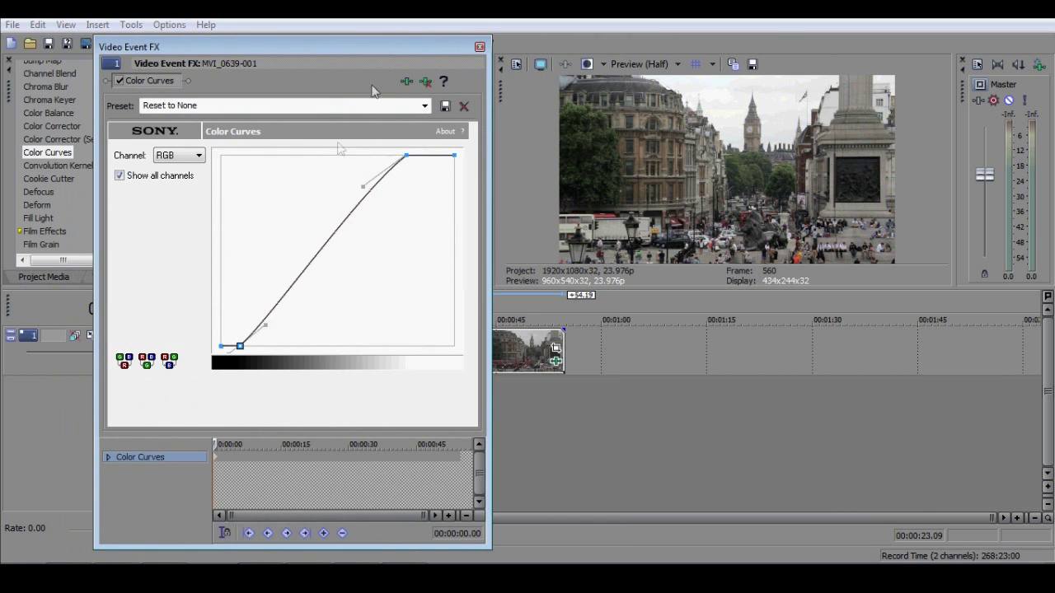
left_click_drag(265, 327, 371, 282)
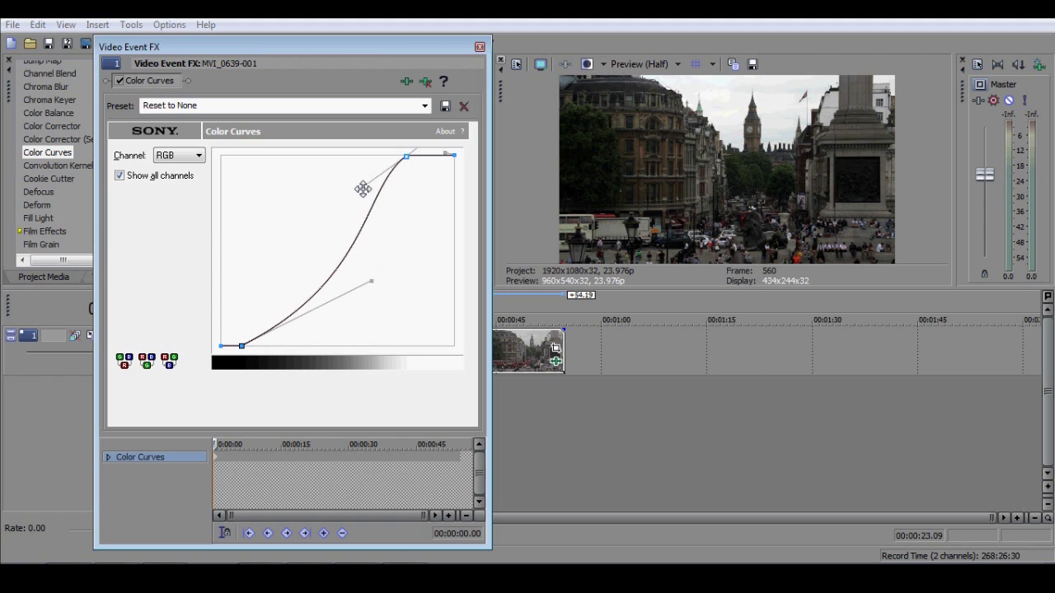
left_click_drag(362, 189, 311, 220)
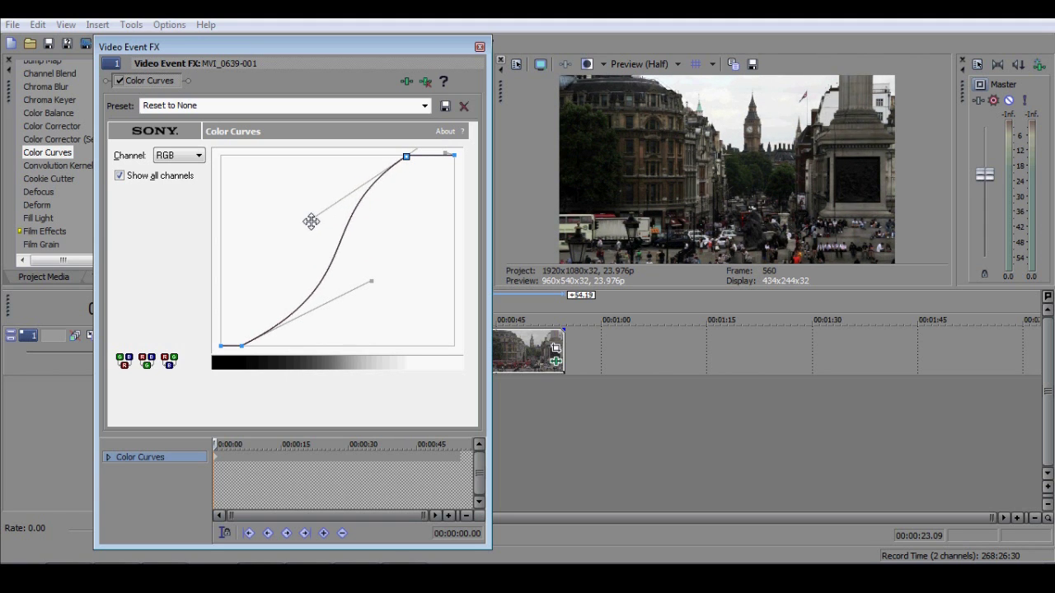
mouse_move(372, 282)
left_mouse_down()
mouse_move(355, 255)
mouse_move(392, 283)
left_mouse_up()
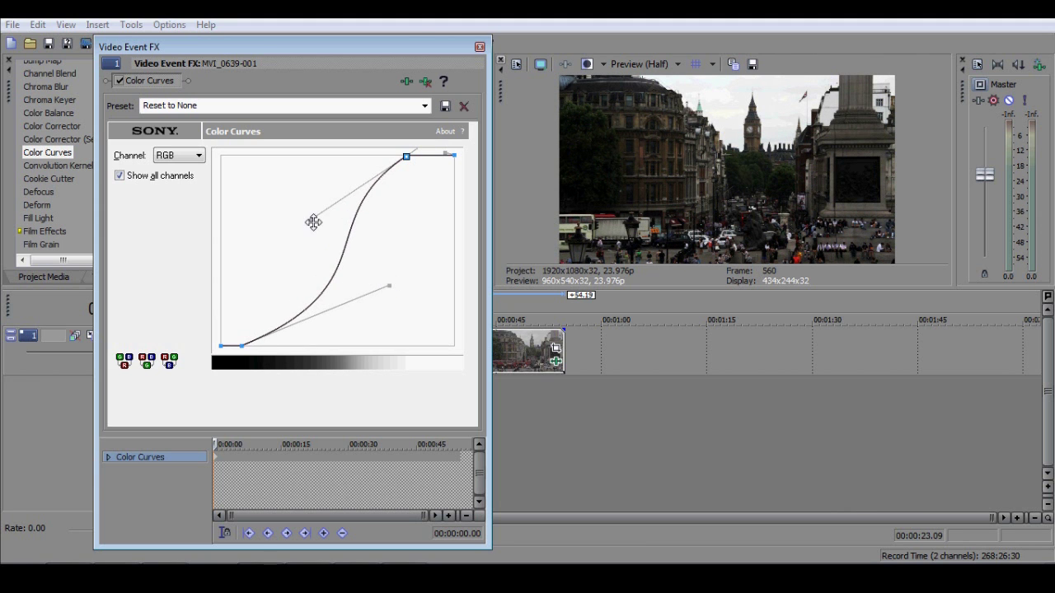
left_click_drag(314, 222, 316, 248)
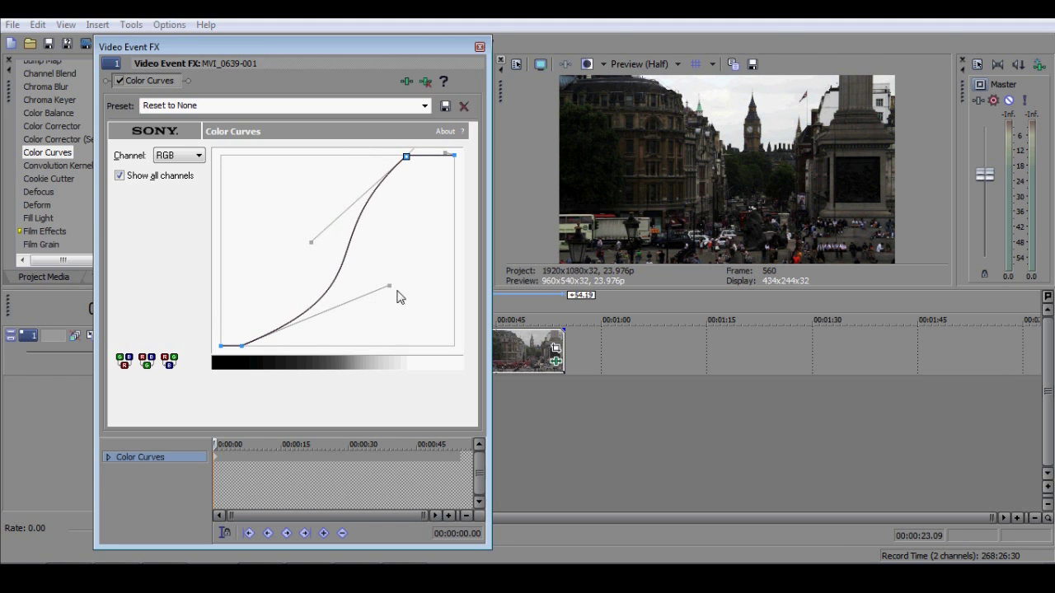
mouse_move(389, 286)
left_mouse_down()
mouse_move(371, 268)
mouse_move(400, 264)
mouse_move(370, 287)
mouse_move(357, 275)
mouse_move(375, 271)
left_mouse_up()
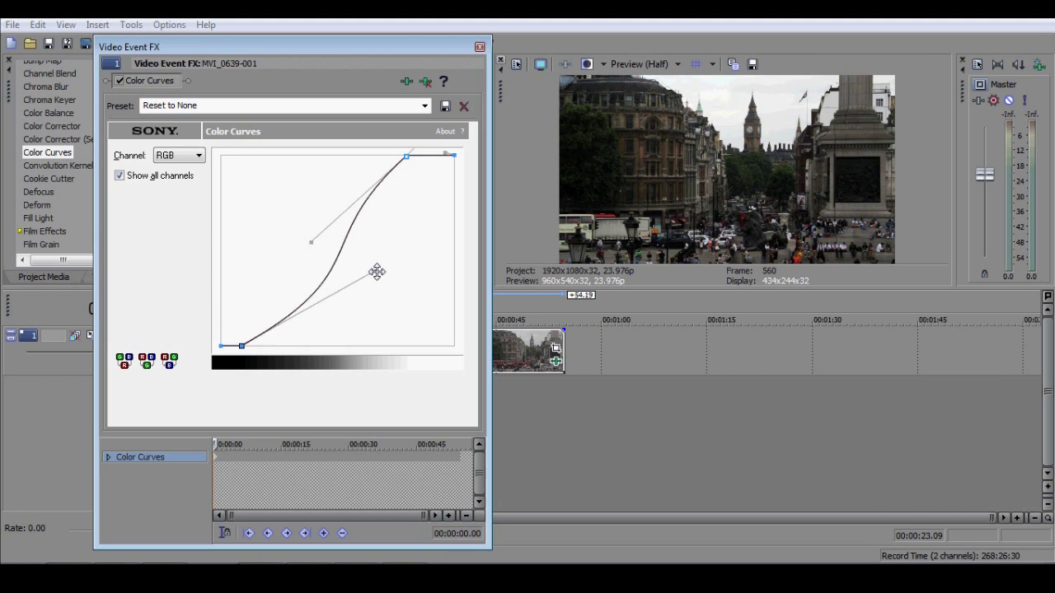
- Refine the S-curve's upper and lower bends, then move the Video Event FX window right
mouse_move(311, 242)
left_mouse_down()
mouse_move(313, 228)
mouse_move(299, 222)
mouse_move(291, 240)
mouse_move(319, 248)
mouse_move(308, 244)
left_mouse_up()
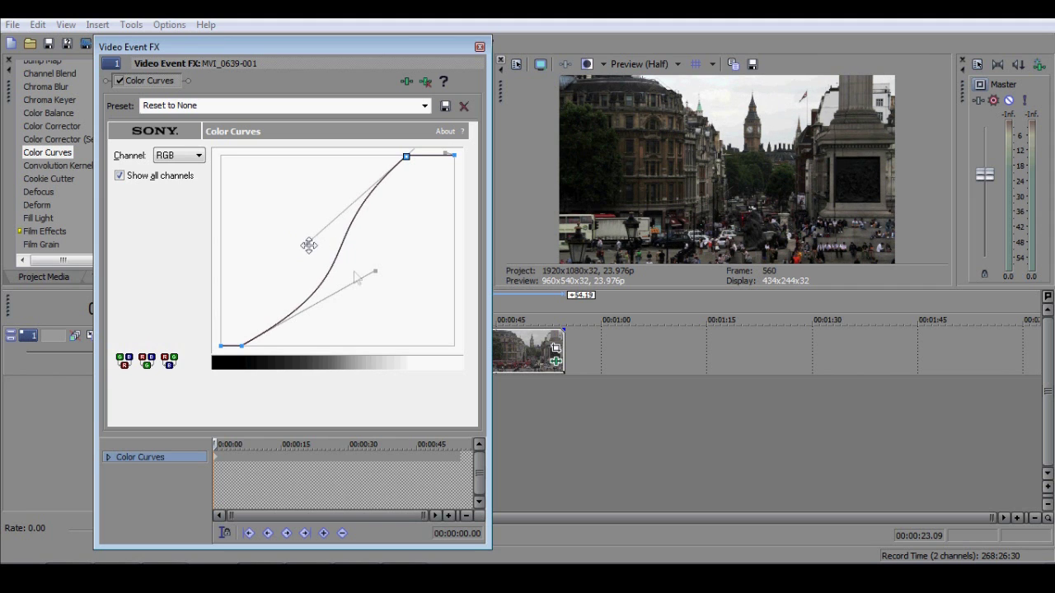
mouse_move(375, 272)
left_mouse_down()
mouse_move(358, 266)
mouse_move(344, 288)
mouse_move(363, 277)
left_mouse_up()
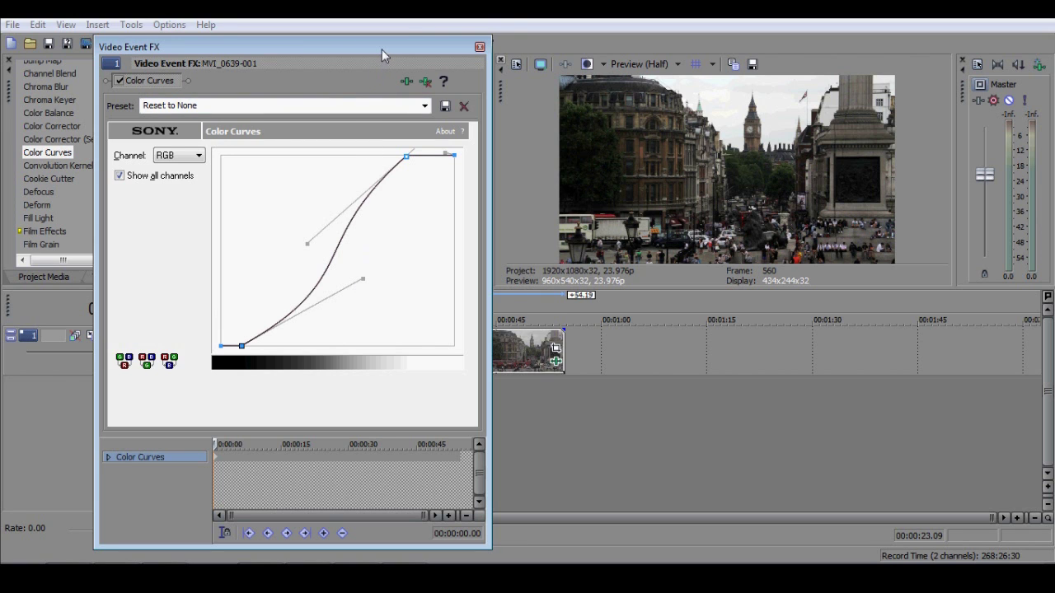
left_click_drag(382, 50, 403, 34)
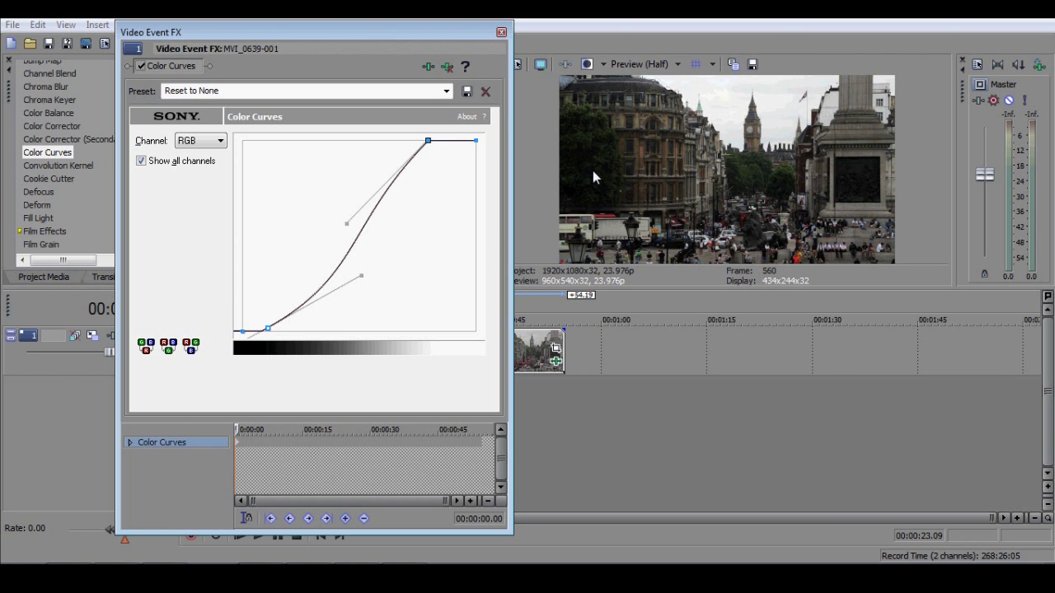
left_click_drag(301, 33, 747, 49)
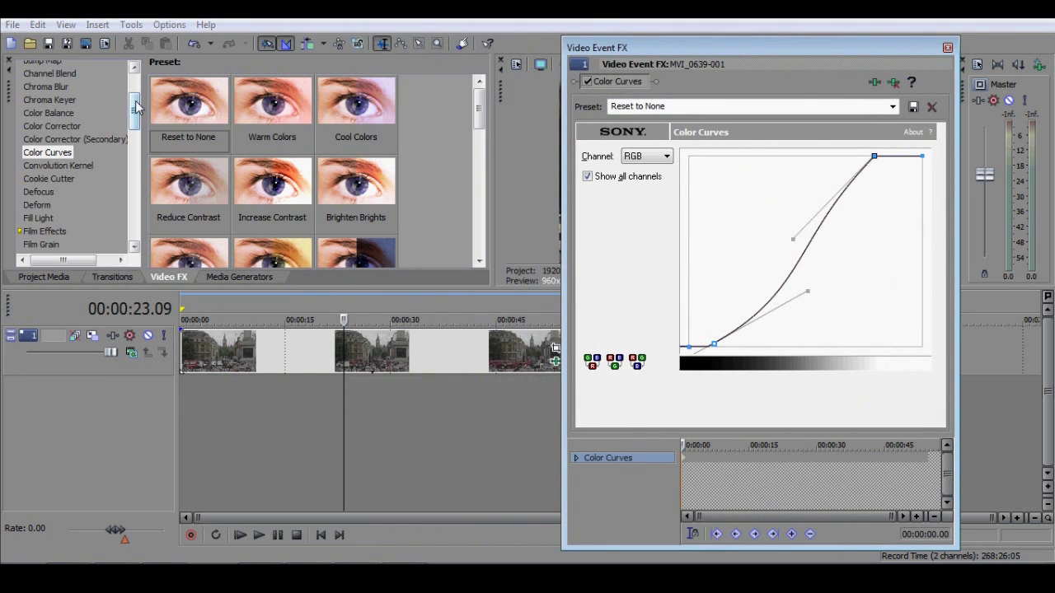
- Drop Color Corrector (Secondary) onto the clip after Color Curves and bring its window back
left_click(51, 140)
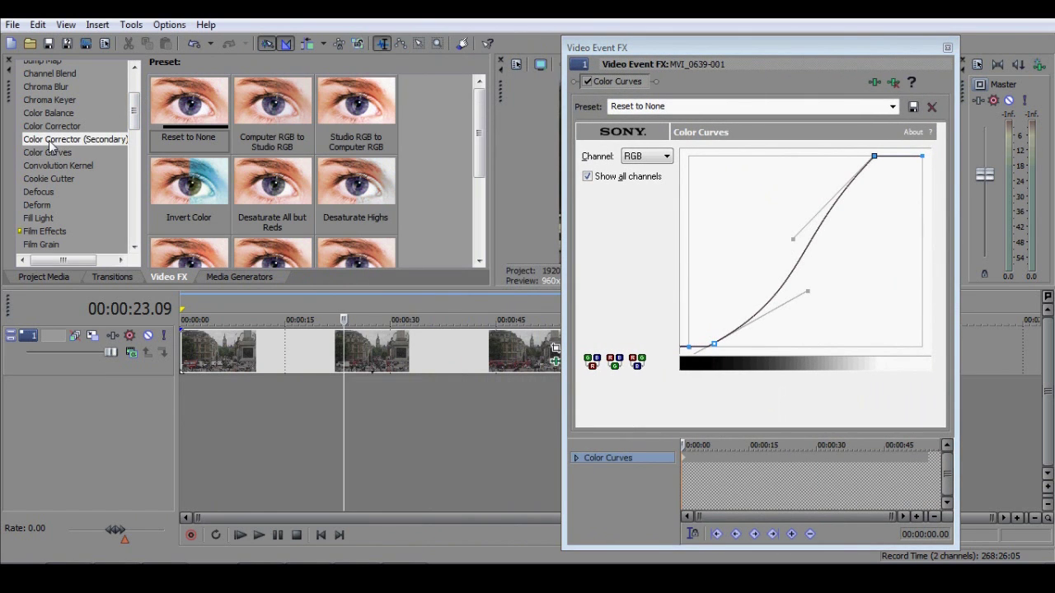
left_click_drag(51, 146, 391, 352)
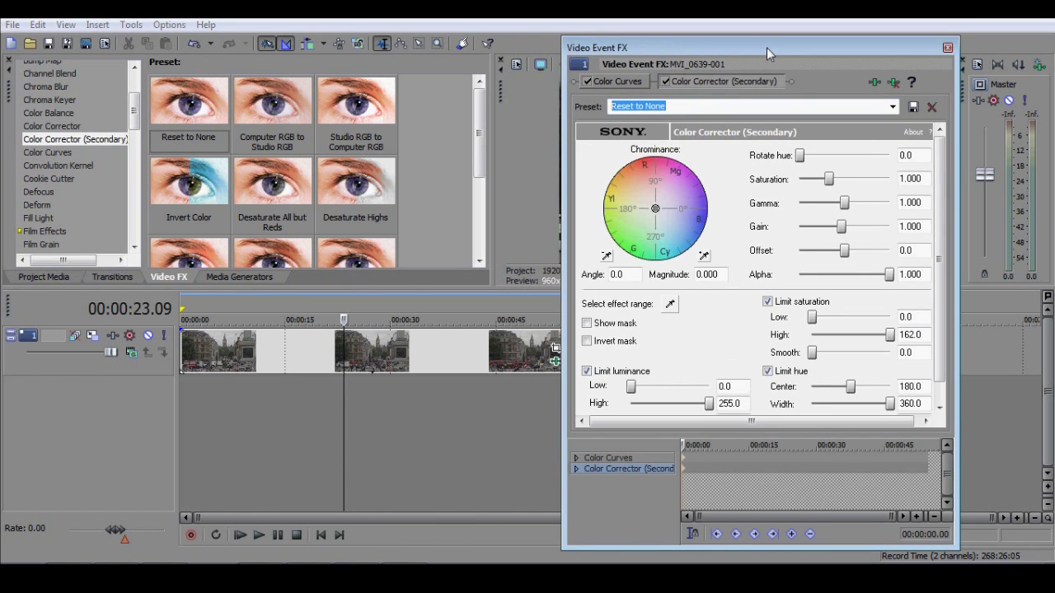
left_click_drag(765, 47, 297, 28)
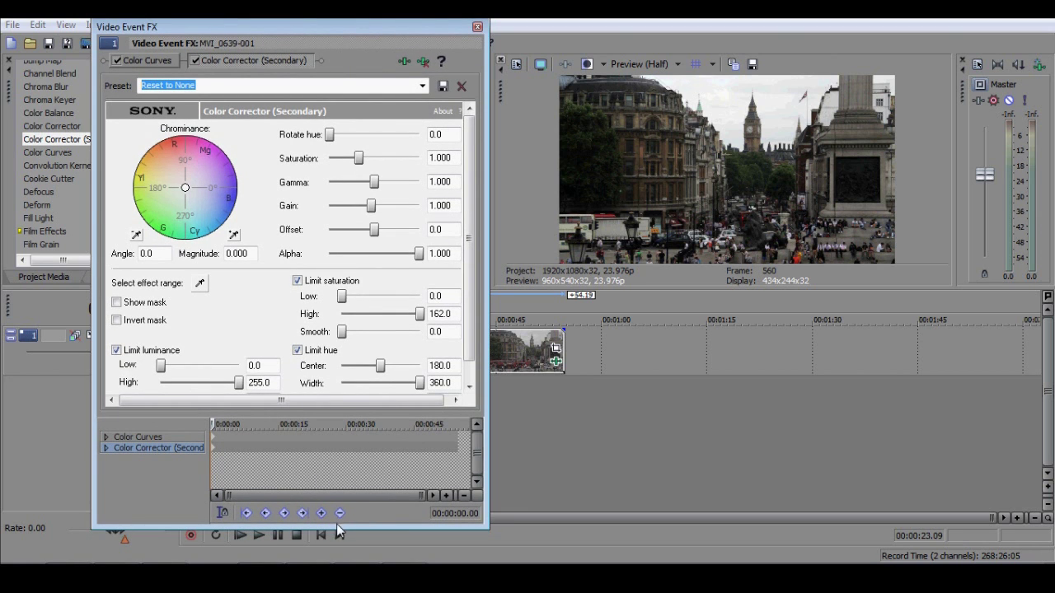
- Set Limit luminance Low, High and Smooth each to 128
left_click_drag(336, 525, 336, 562)
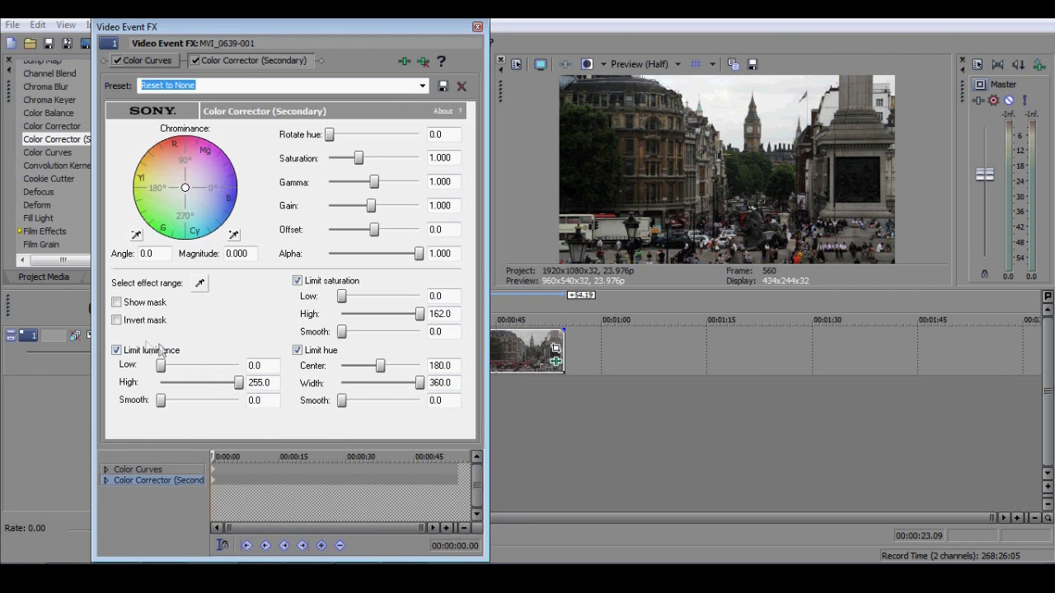
double_click(265, 365)
type("128")
left_click(277, 382)
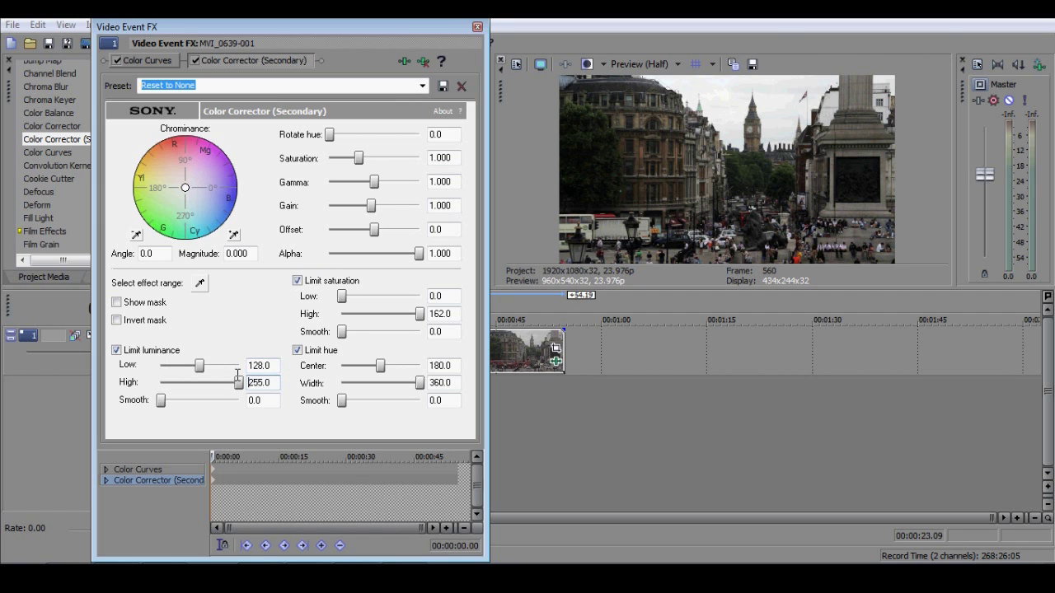
left_click_drag(274, 382, 242, 381)
type("128")
left_click(272, 399)
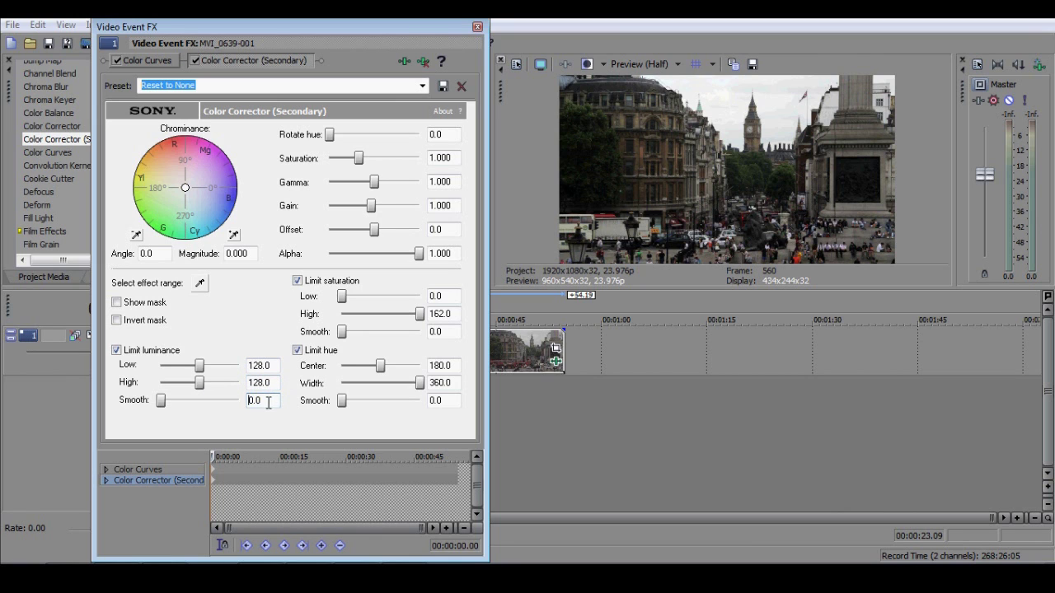
left_click_drag(272, 400, 236, 398)
type("128")
key("Return")
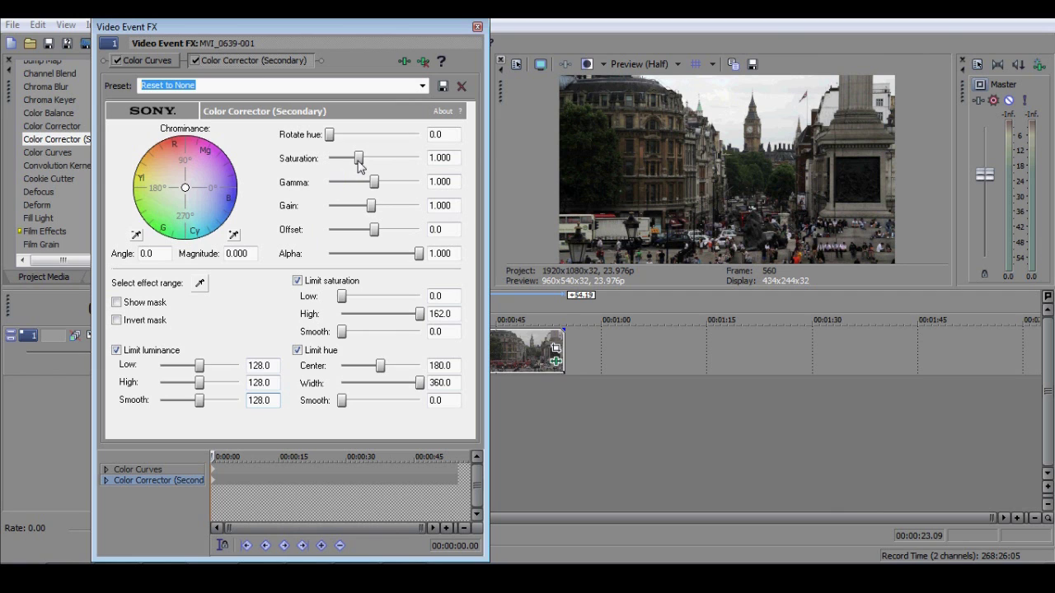
- Test the Saturation slider, reset it to 1.000, then enter 0.85
left_click_drag(359, 162, 424, 171)
double_click(420, 161)
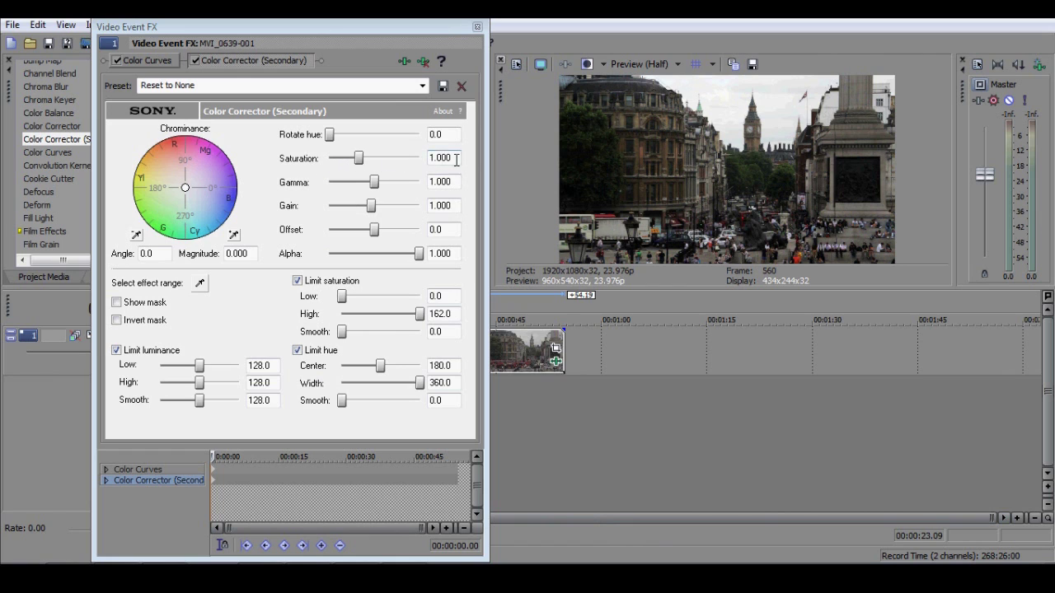
left_click(431, 159)
type("0.85")
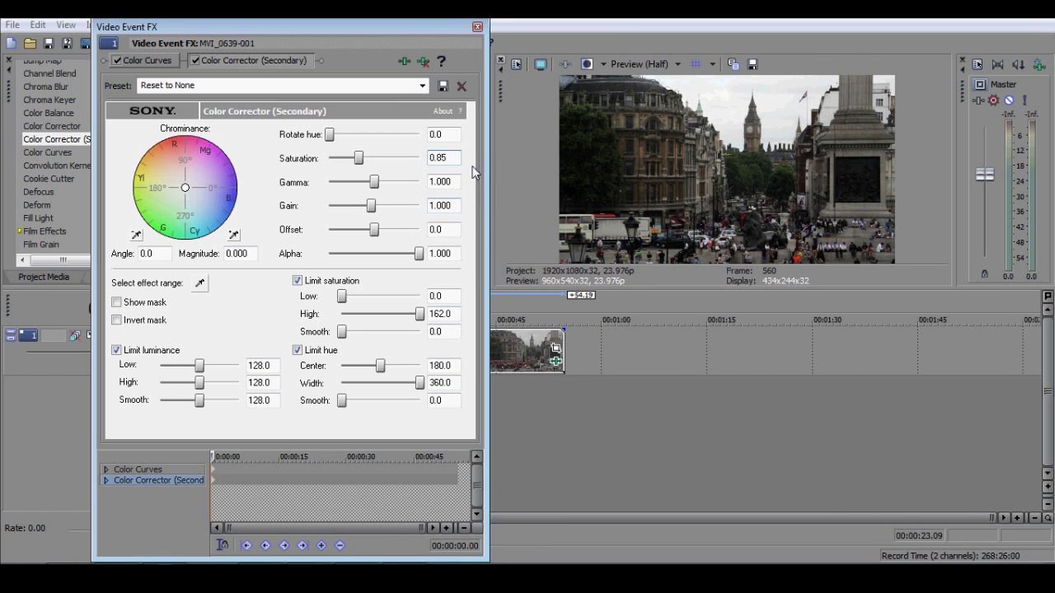
left_click_drag(455, 159, 428, 159)
- Save the secondary corrector settings as the 'Lower Saturation Mids' preset and verify the list
left_click(422, 87)
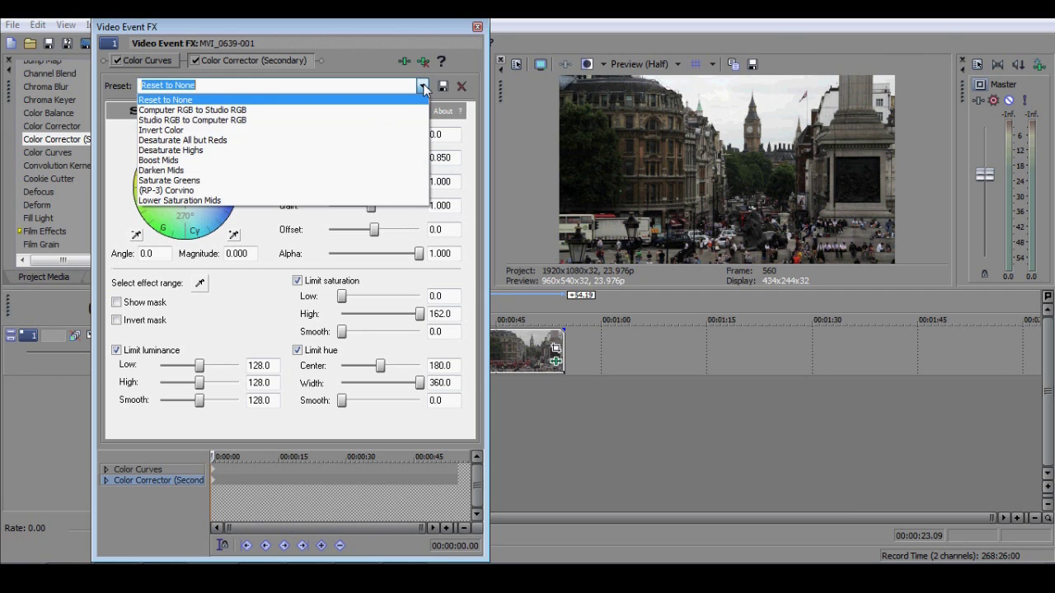
left_click(311, 204)
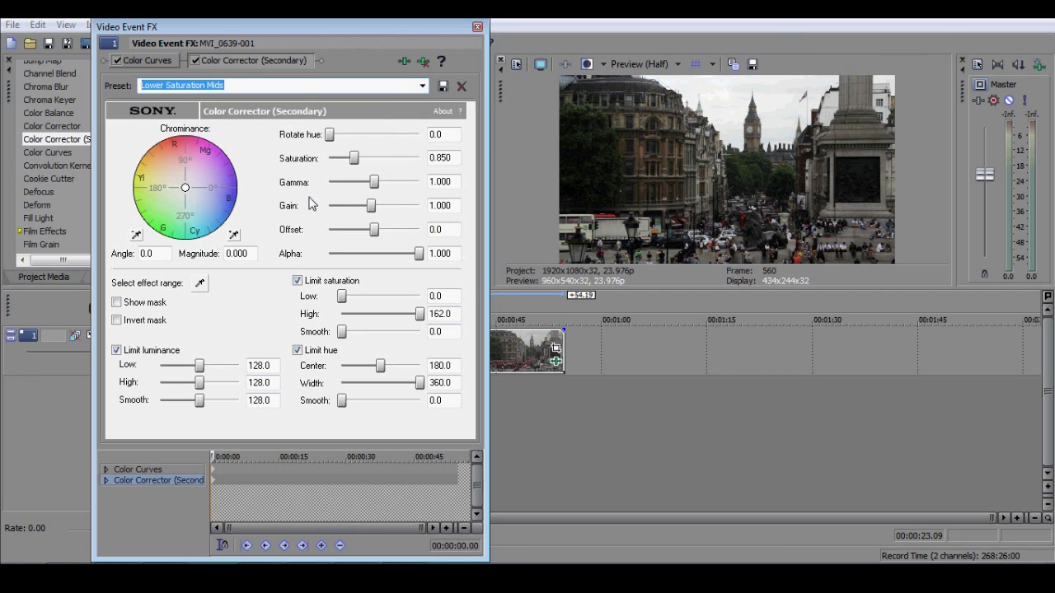
left_click(444, 86)
left_click(422, 87)
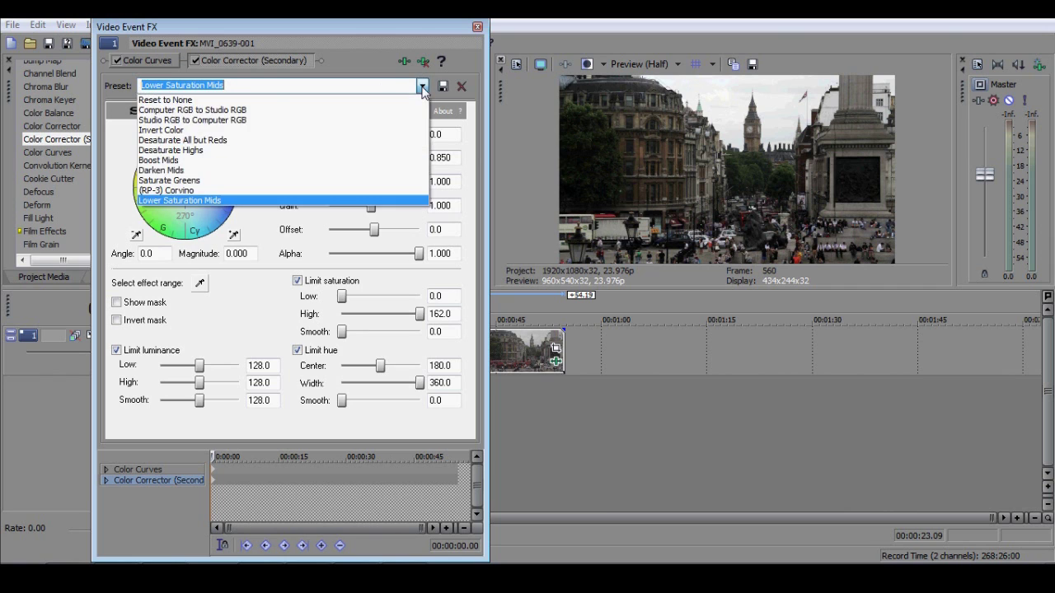
left_click(422, 87)
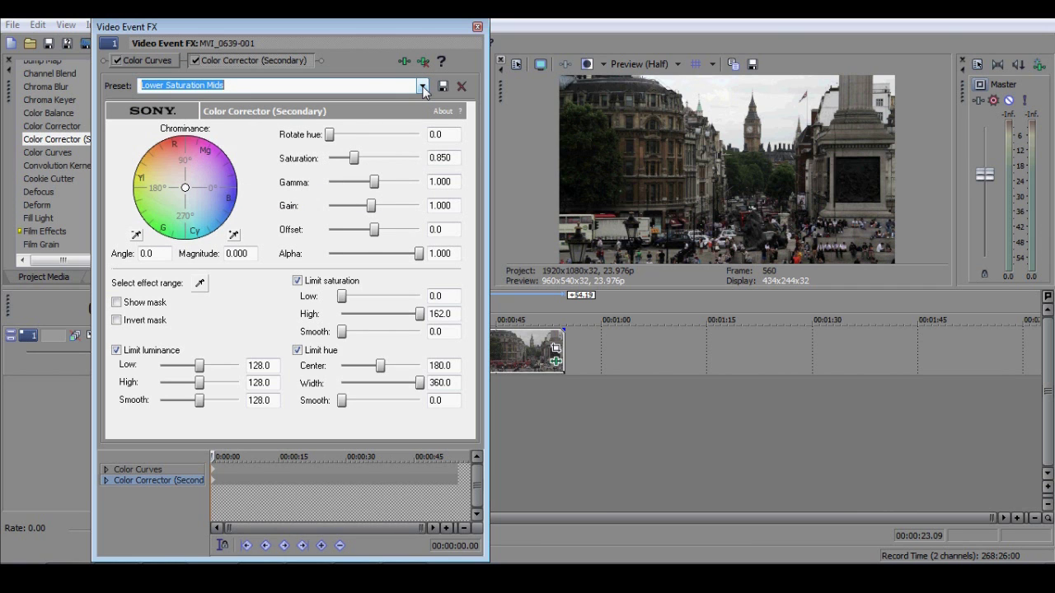
- Select the 0.850 saturation value in the Secondary Color Corrector's Lower Saturation Mids settings
left_click(449, 159)
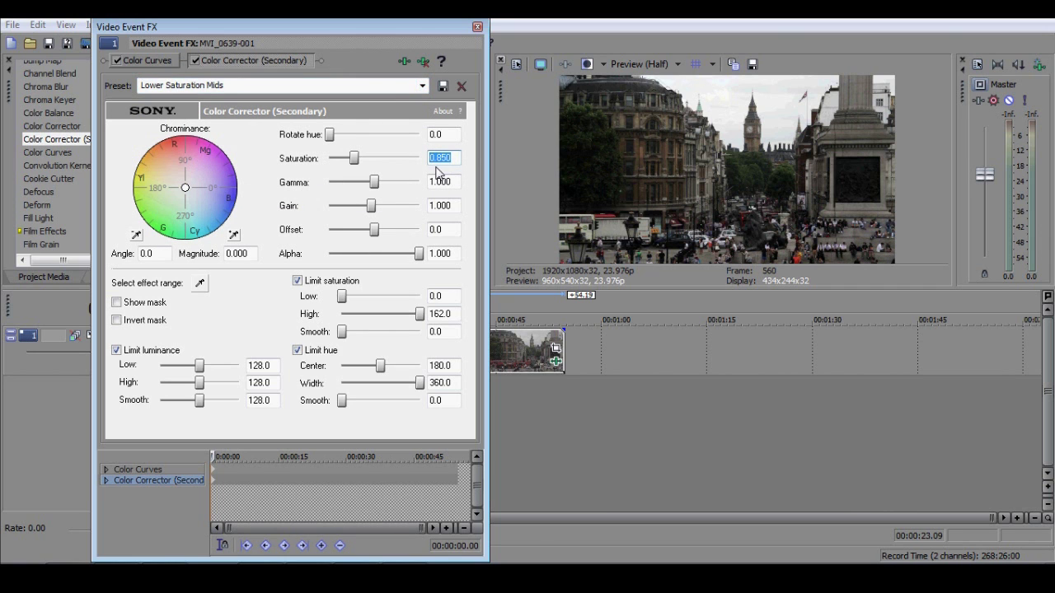